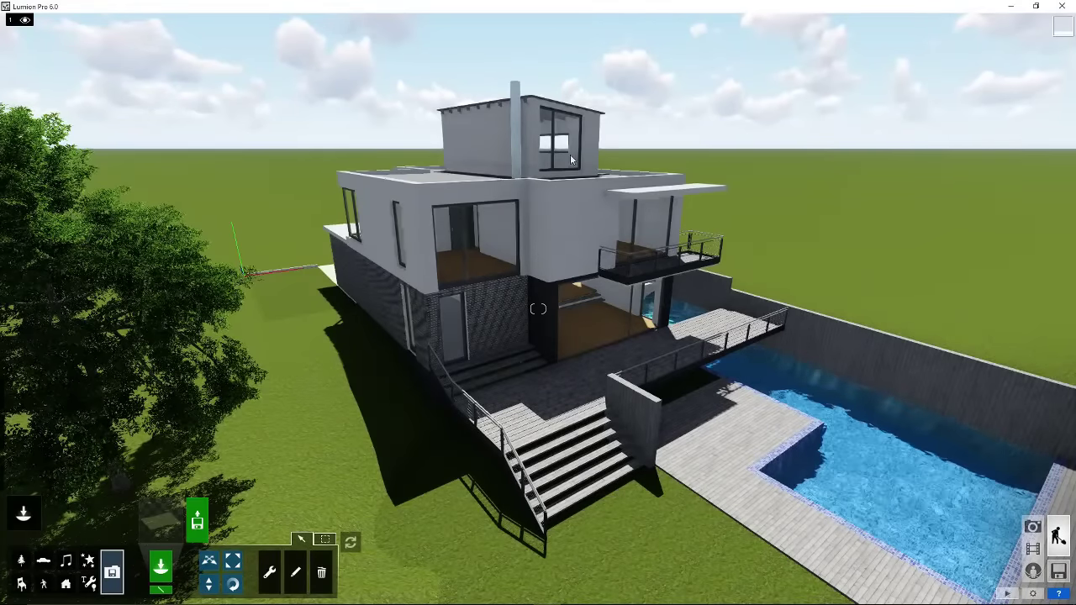
Pick the first model from the Importierte Objekte library, reopening the library to confirm the choice
{"action": "left_click", "coordinate": [110, 577]}
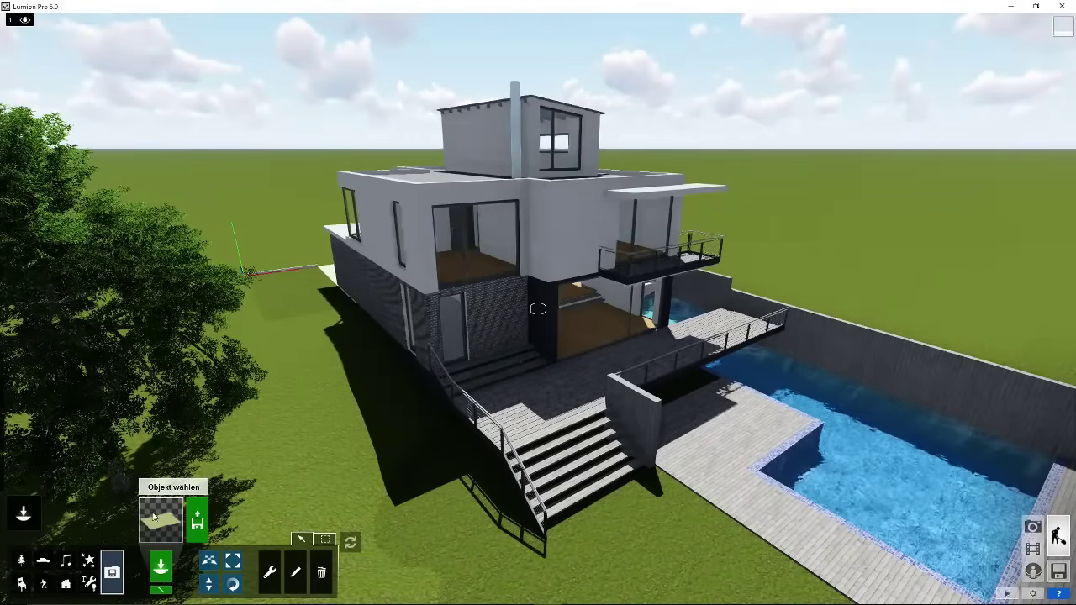
{"action": "left_click", "coordinate": [163, 518]}
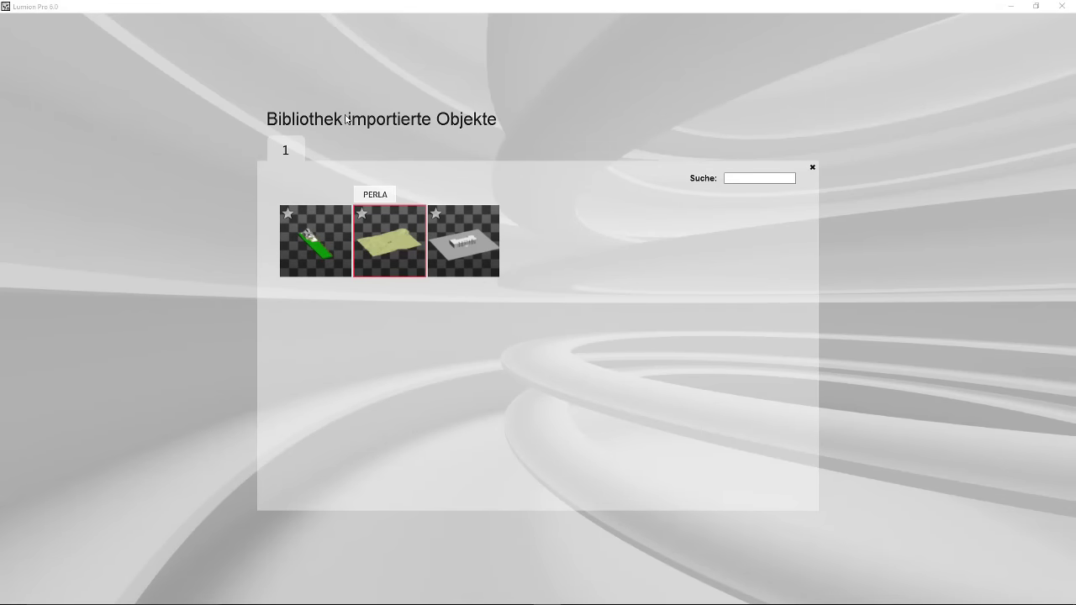
{"action": "mouse_move", "coordinate": [389, 242]}
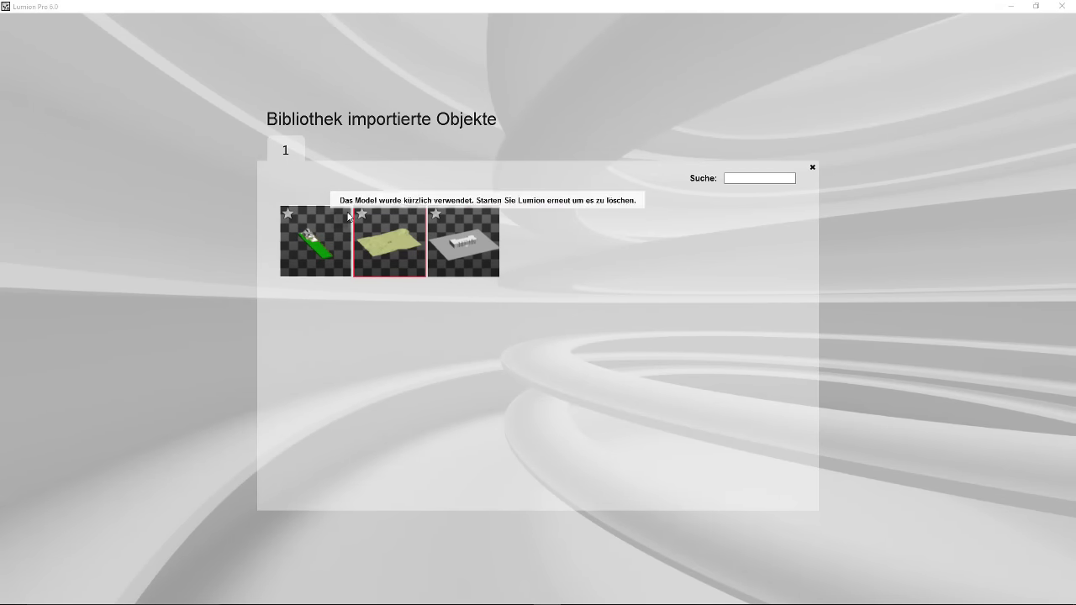
{"action": "left_click", "coordinate": [295, 252]}
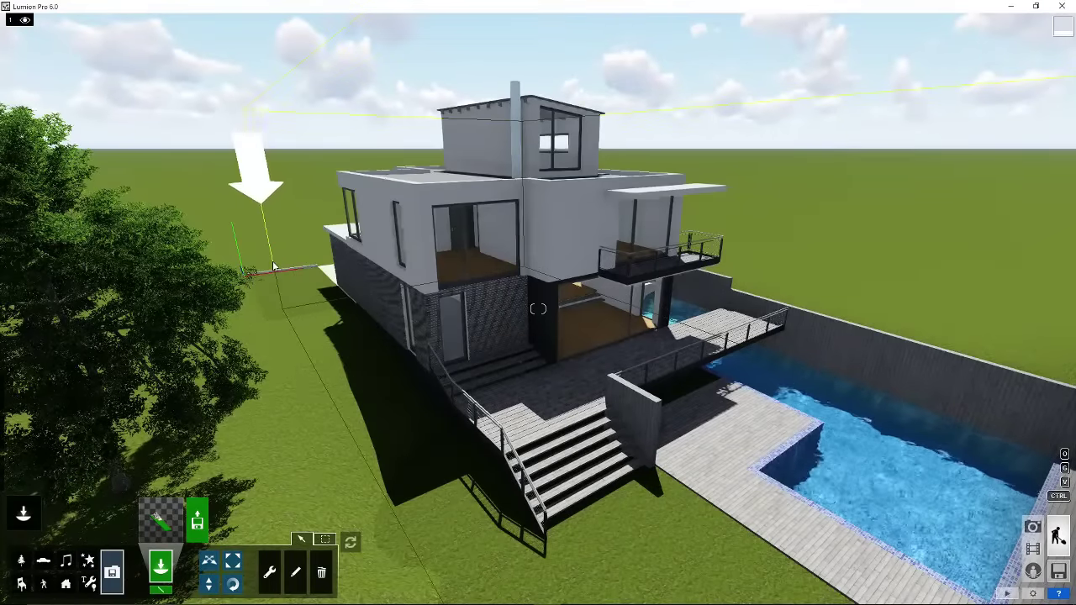
{"action": "left_click", "coordinate": [159, 521]}
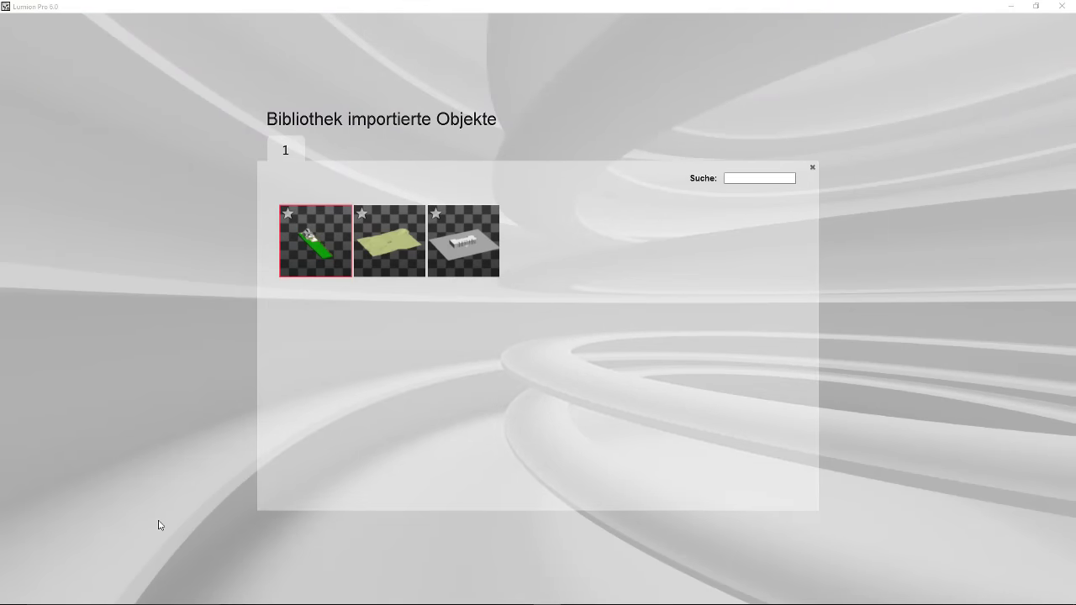
{"action": "left_click", "coordinate": [363, 312]}
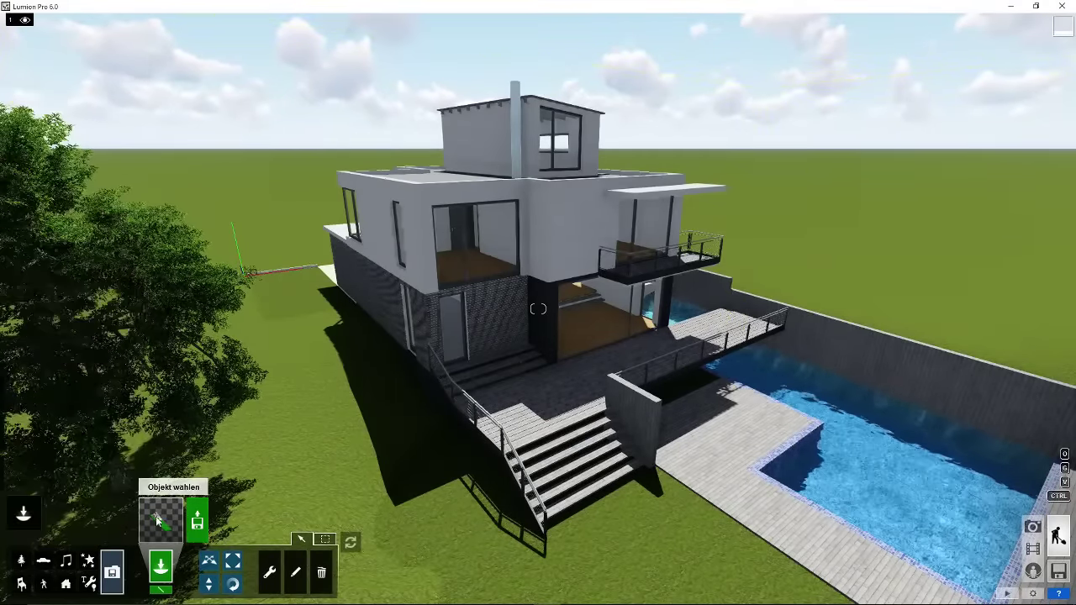
{"action": "left_click", "coordinate": [156, 516]}
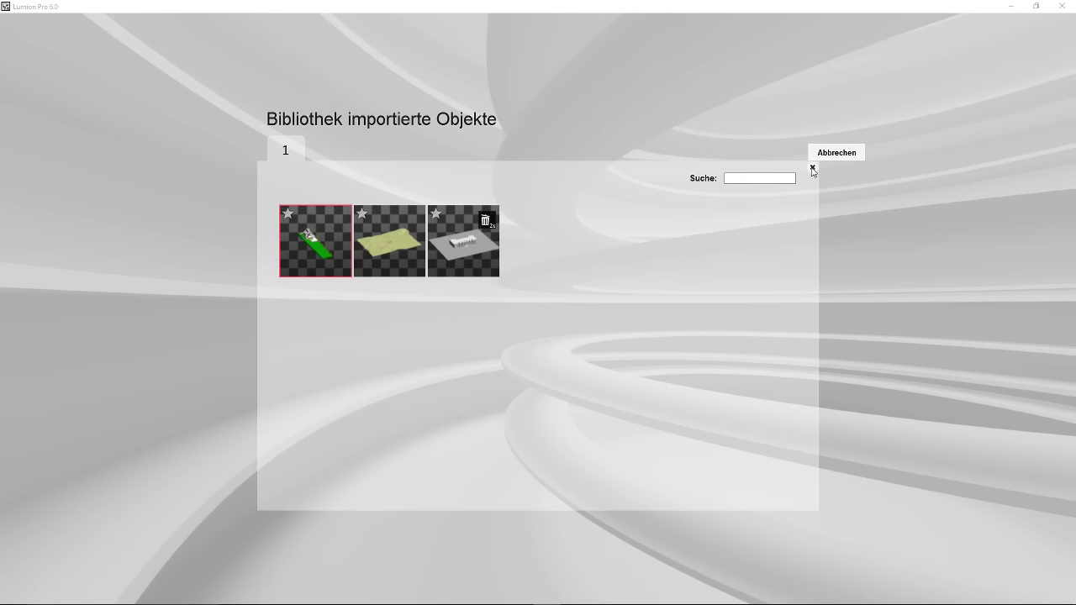
{"action": "mouse_move", "coordinate": [463, 241]}
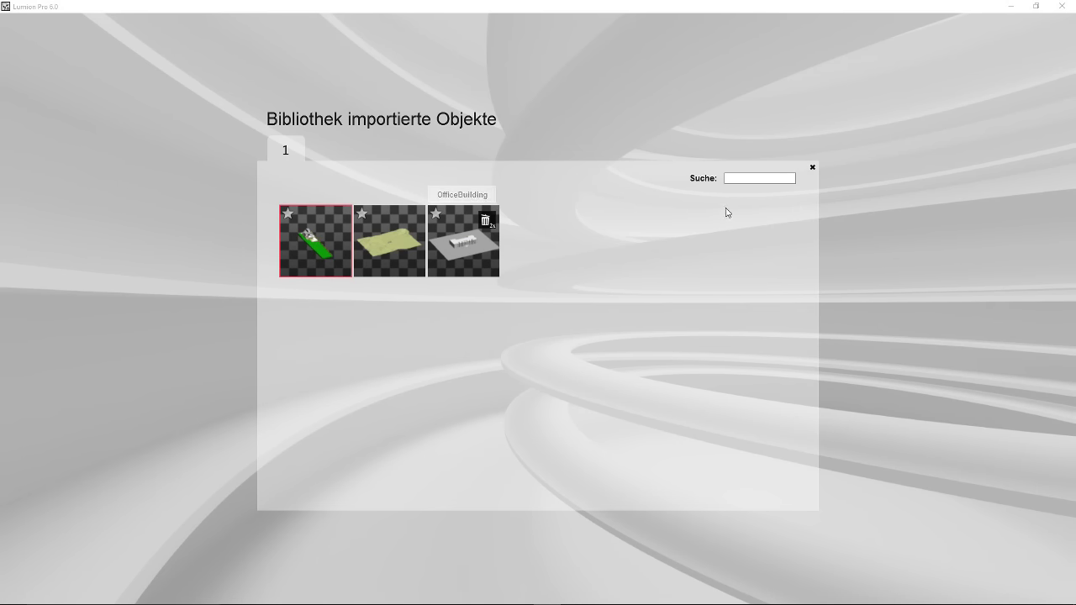
{"action": "left_click", "coordinate": [812, 167]}
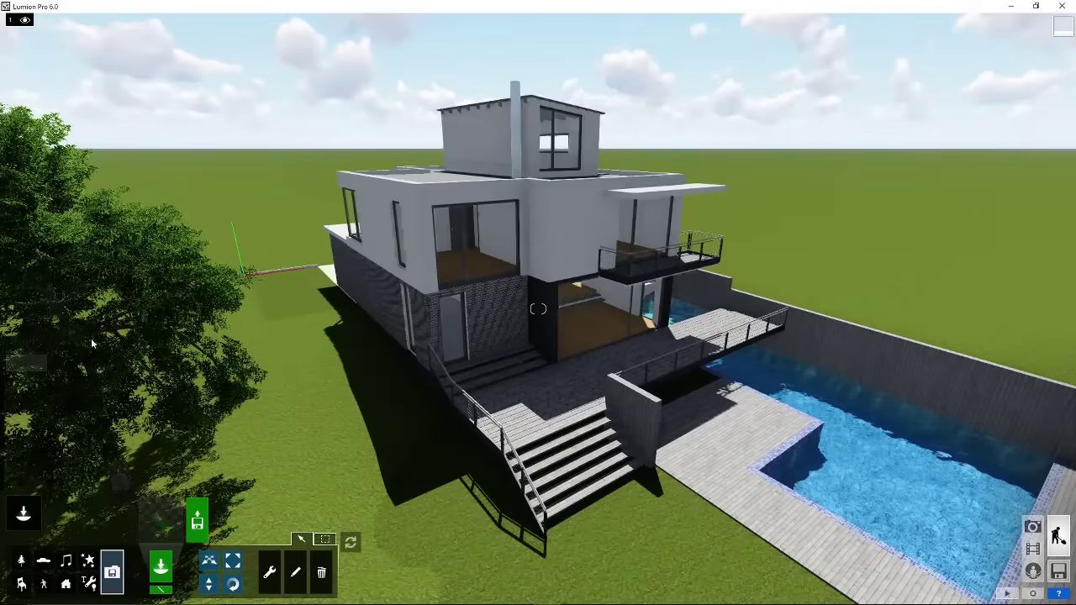
Check the tree's properties under Natur, then select the imported house model for editing
{"action": "left_click", "coordinate": [22, 561]}
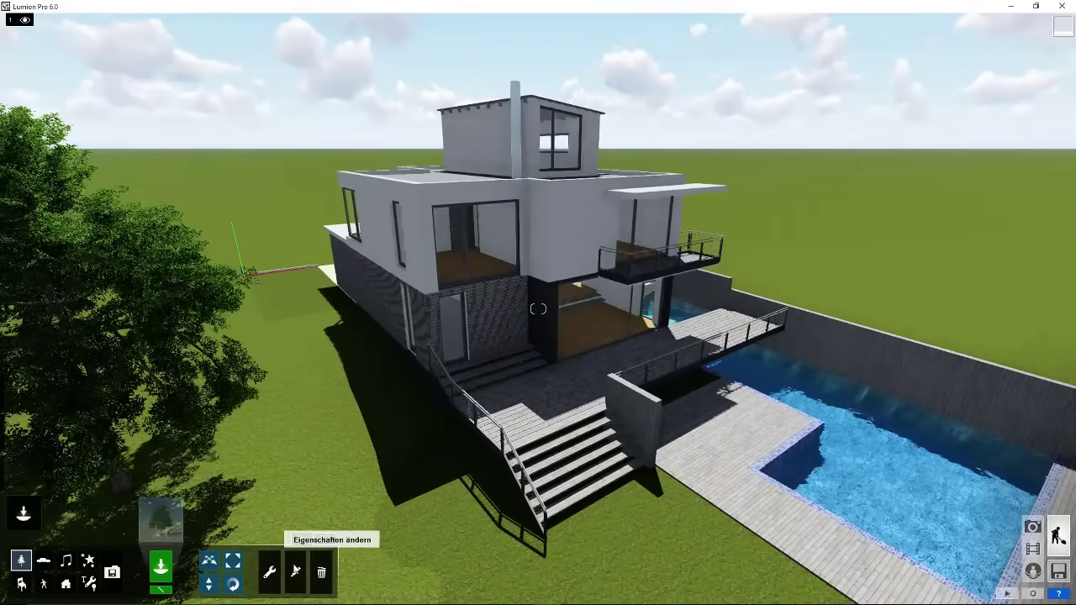
{"action": "left_click", "coordinate": [297, 580]}
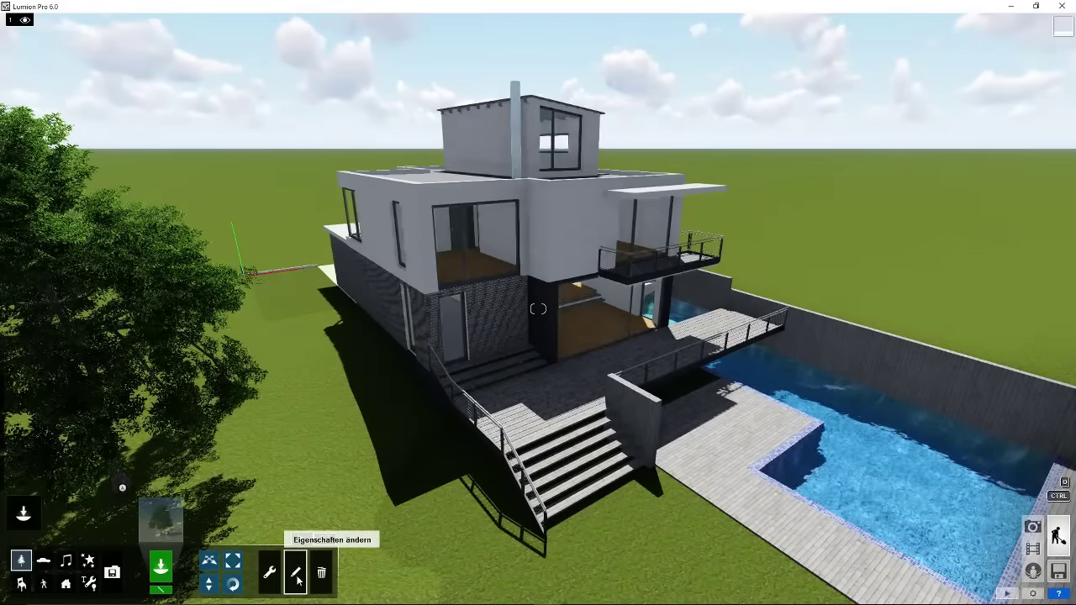
{"action": "left_click", "coordinate": [122, 487]}
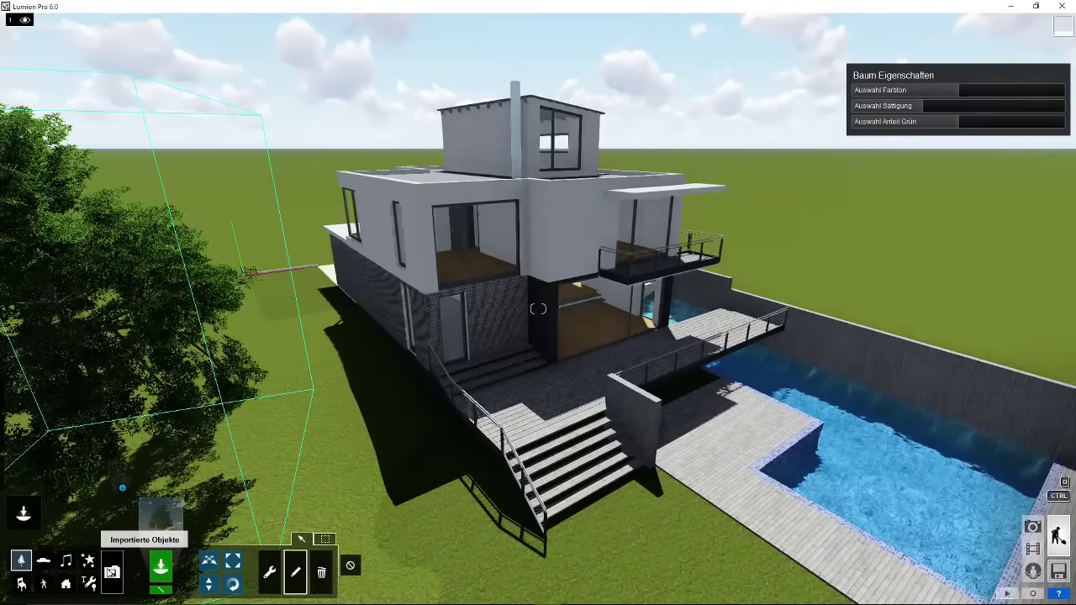
{"action": "left_click", "coordinate": [112, 571]}
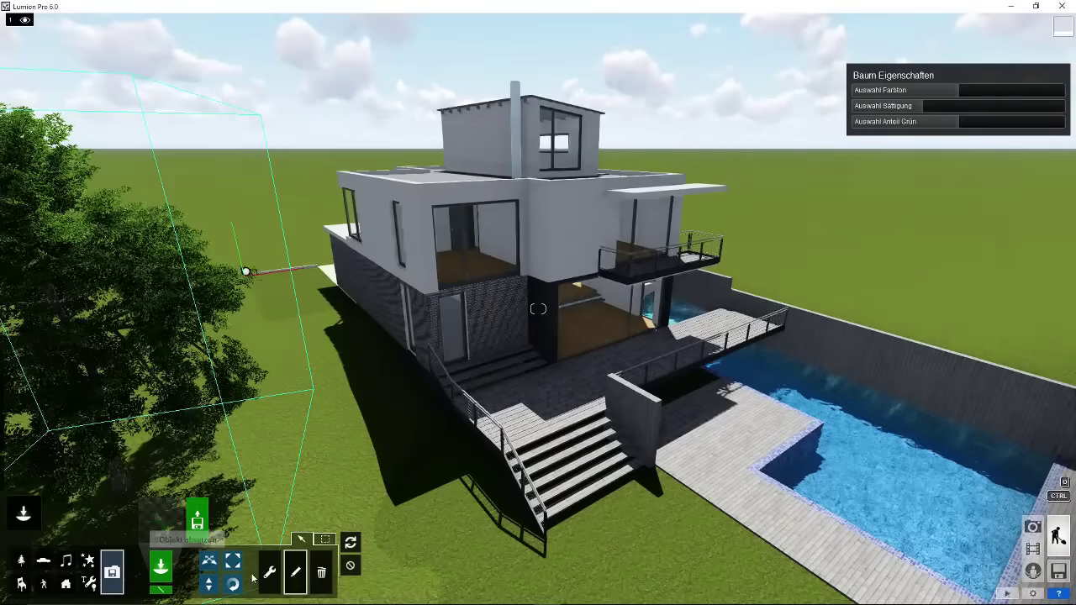
{"action": "left_click", "coordinate": [295, 576]}
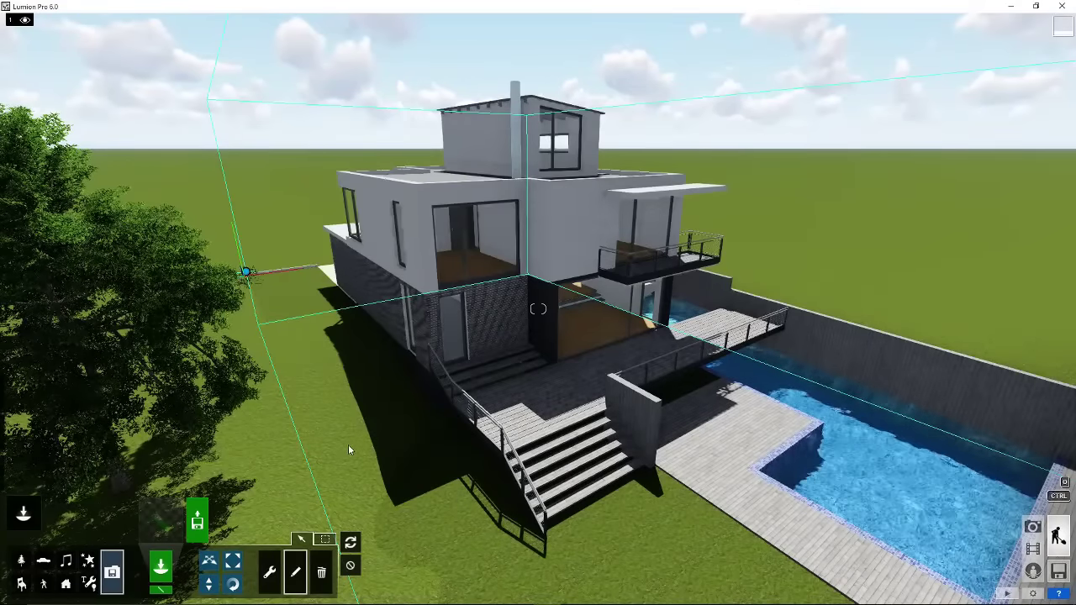
Deselect and reselect the house, then open its Lumion Roadshow DAE folder in Explorer
{"action": "key", "text": "alt"}
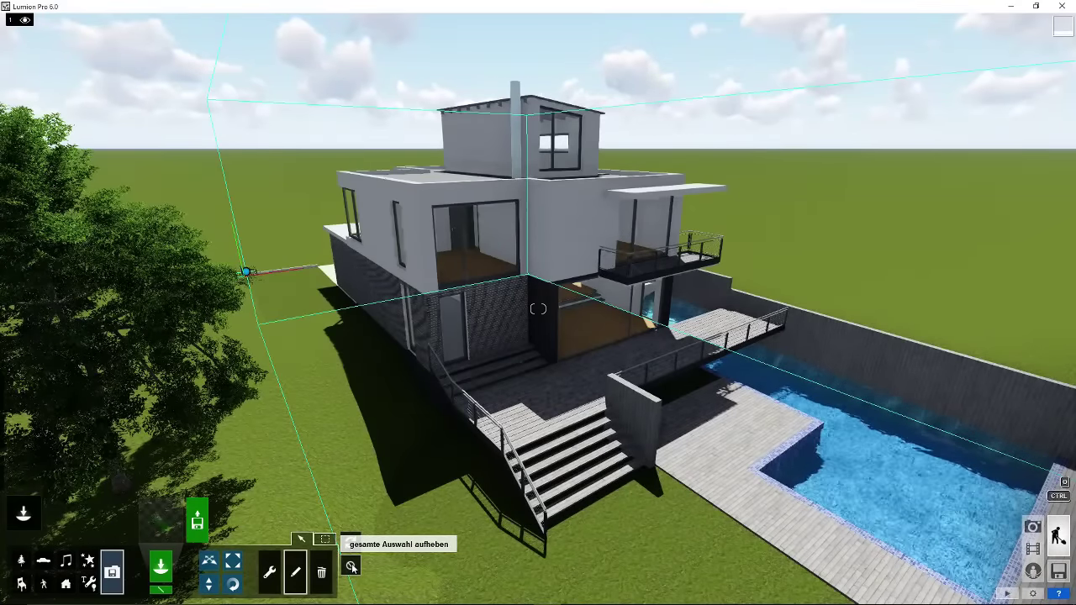
{"action": "left_click", "coordinate": [351, 568]}
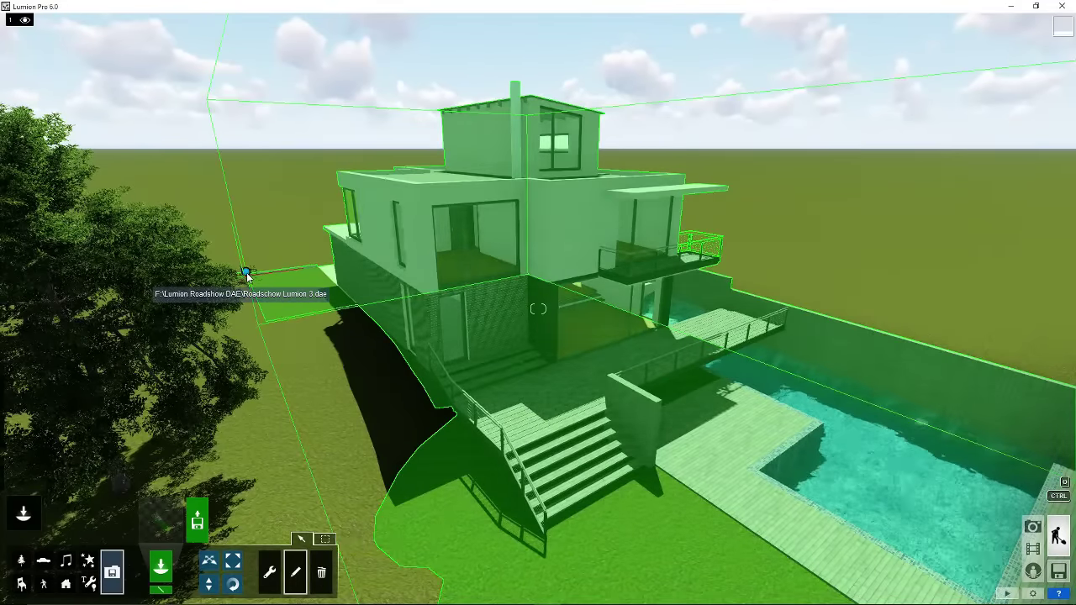
{"action": "left_click", "coordinate": [246, 272]}
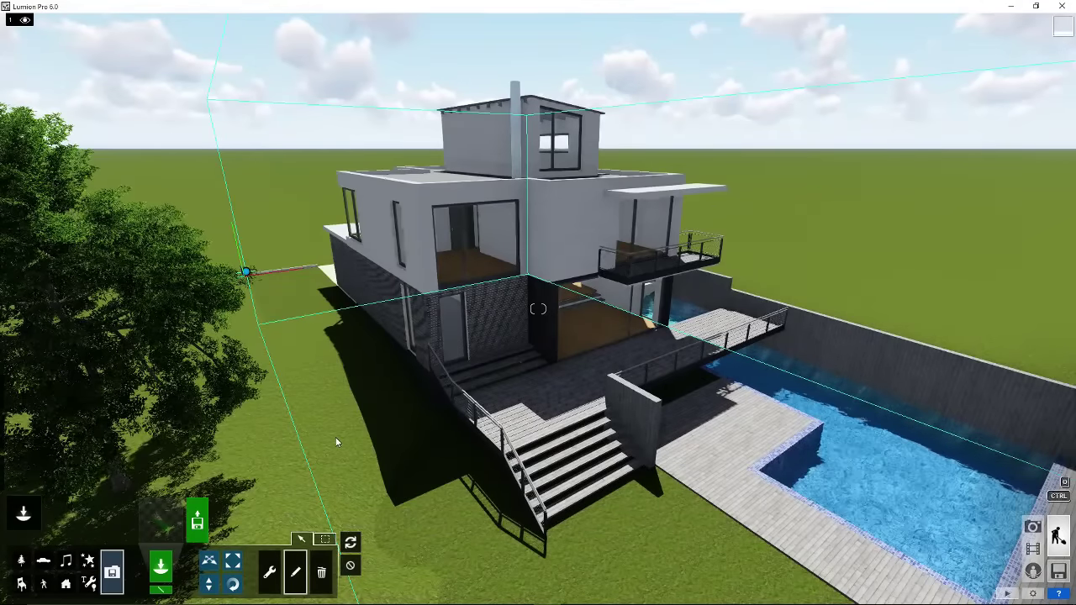
{"action": "left_click", "coordinate": [300, 594]}
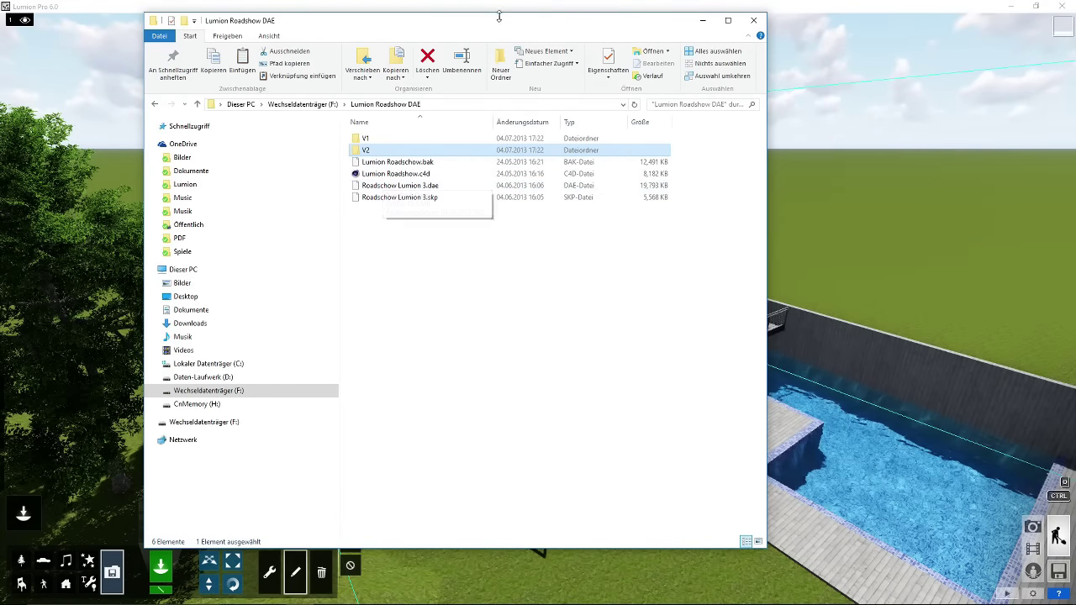
Copy the newer Roadshow Lumion 3.dae from the V2 folder
{"action": "left_click_drag", "start_coordinate": [511, 32], "coordinate": [919, 80]}
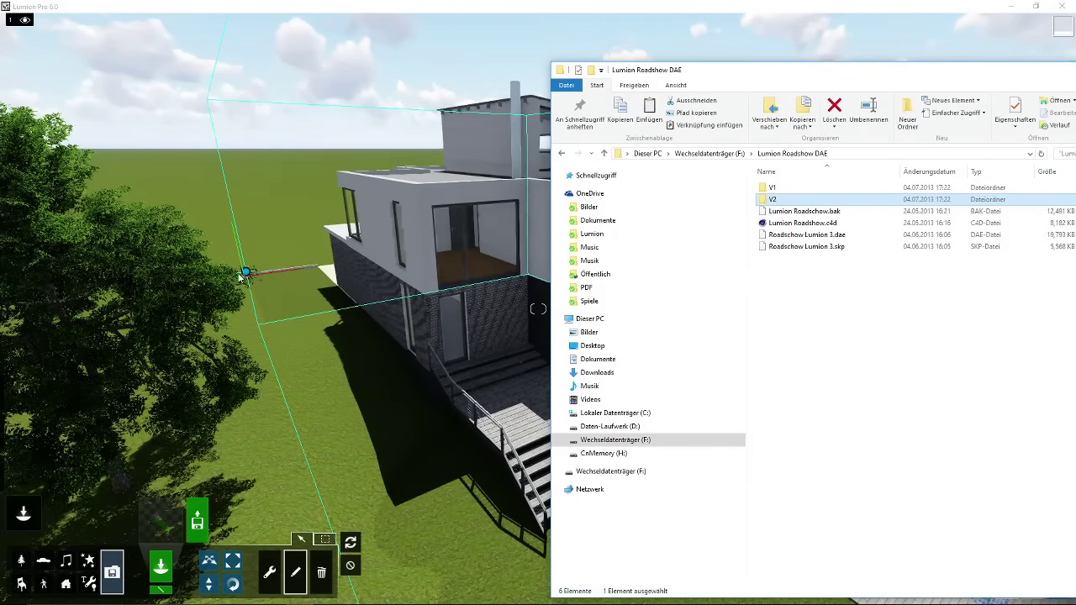
{"action": "left_click", "coordinate": [446, 17]}
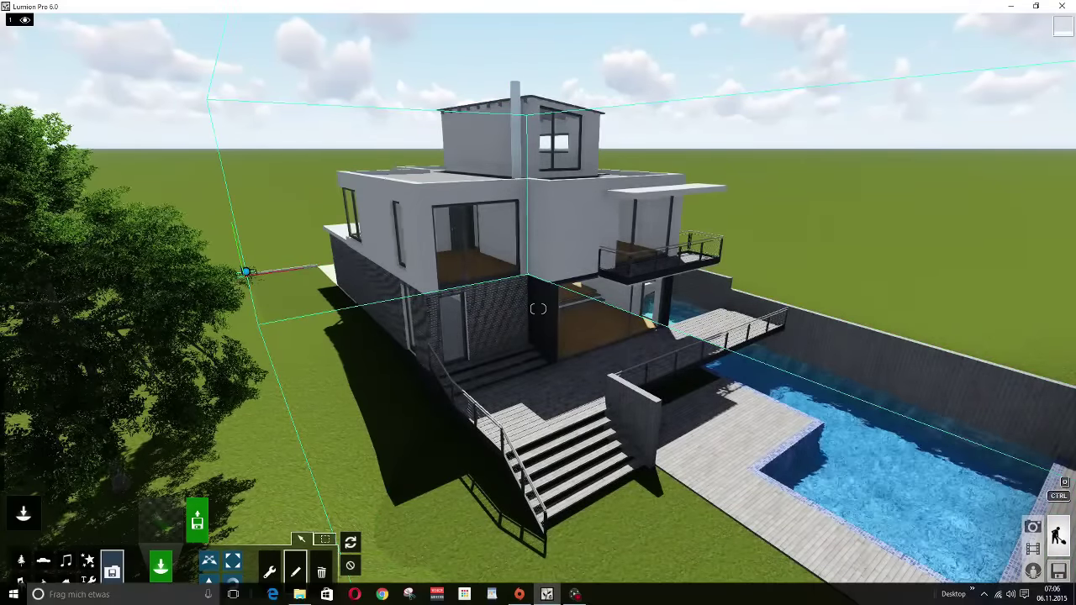
{"action": "left_click", "coordinate": [300, 596]}
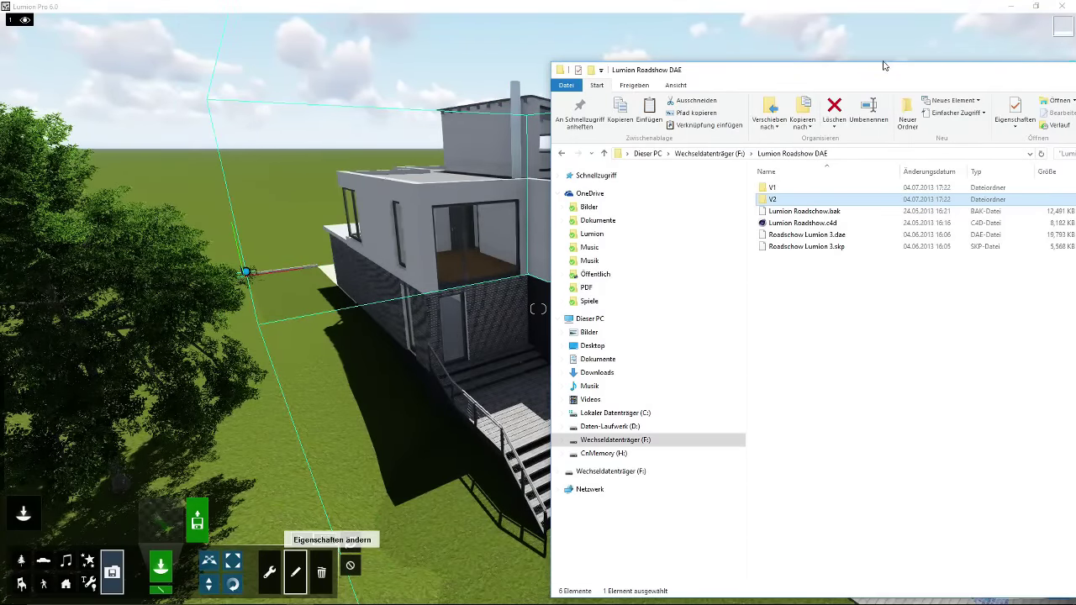
{"action": "mouse_move", "coordinate": [847, 21]}
{"action": "left_mouse_down"}
{"action": "mouse_move", "coordinate": [820, 70]}
{"action": "mouse_move", "coordinate": [618, 45]}
{"action": "left_mouse_up"}
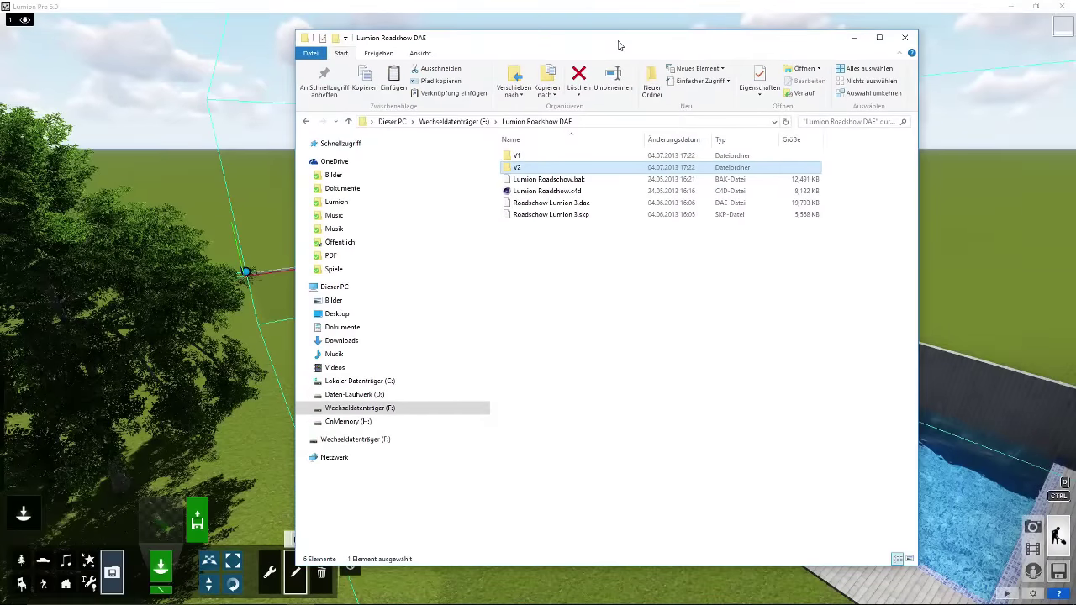
{"action": "double_click", "coordinate": [516, 169]}
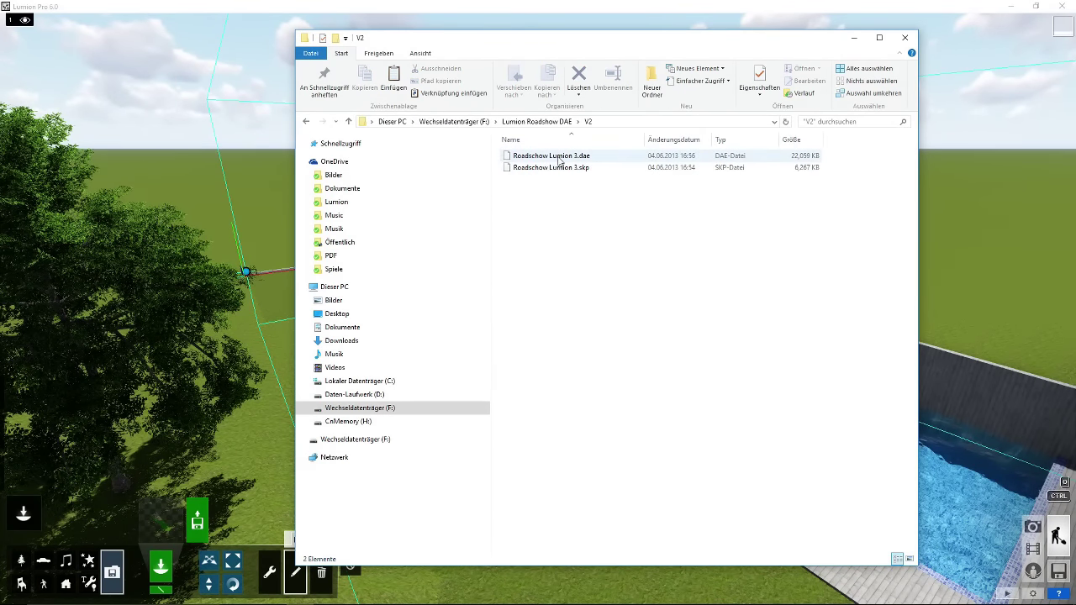
{"action": "right_click", "coordinate": [551, 158]}
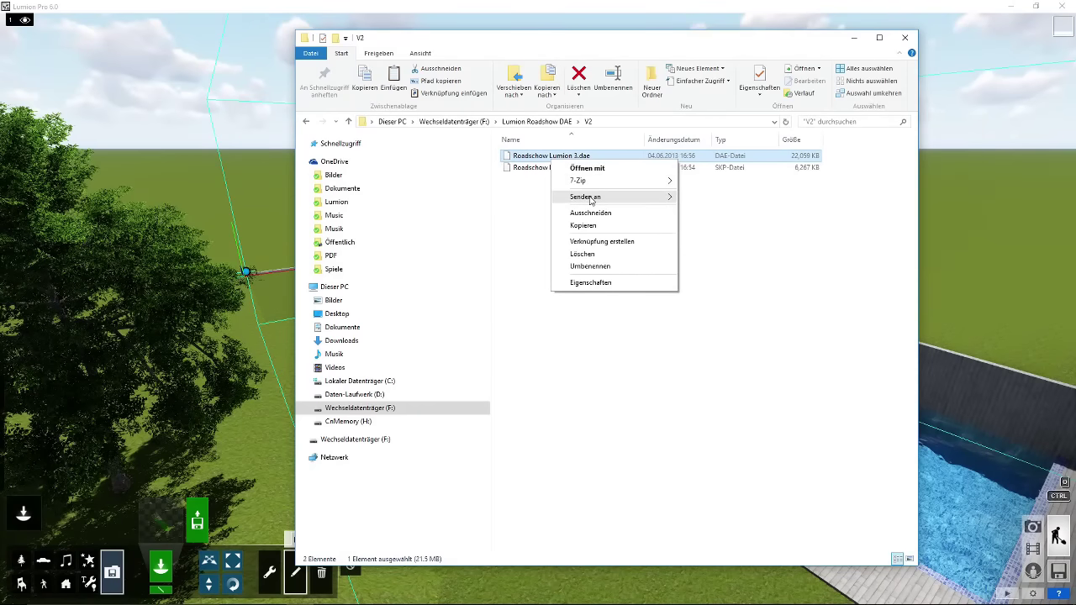
{"action": "left_click", "coordinate": [589, 223]}
Paste it into Lumion Roadshow DAE, replacing the existing Roadshow Lumion 3.dae
{"action": "left_click", "coordinate": [837, 15]}
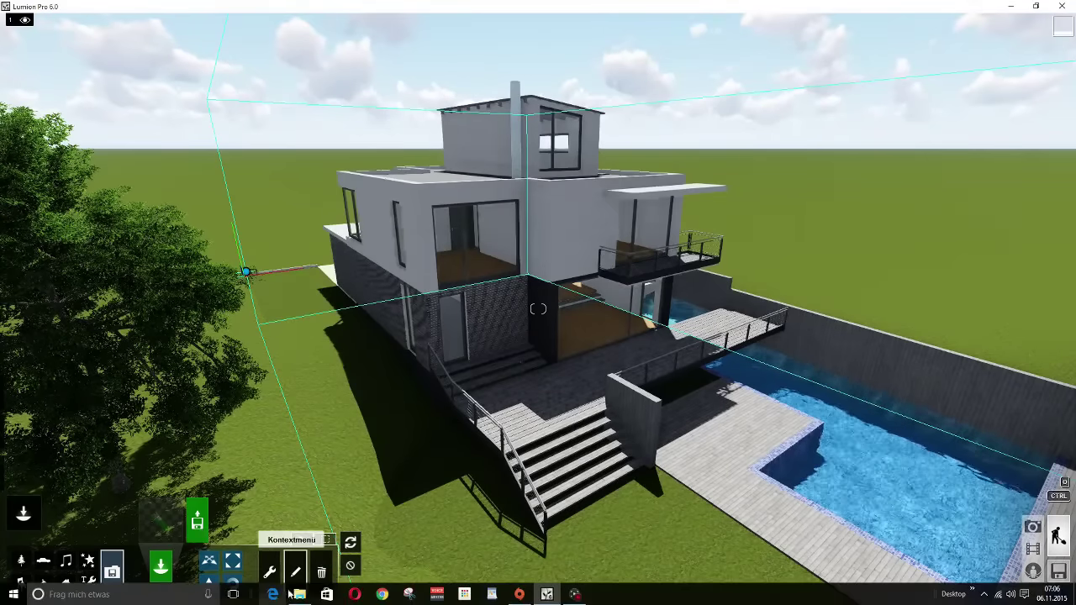
{"action": "left_click", "coordinate": [299, 595]}
{"action": "left_click", "coordinate": [531, 122]}
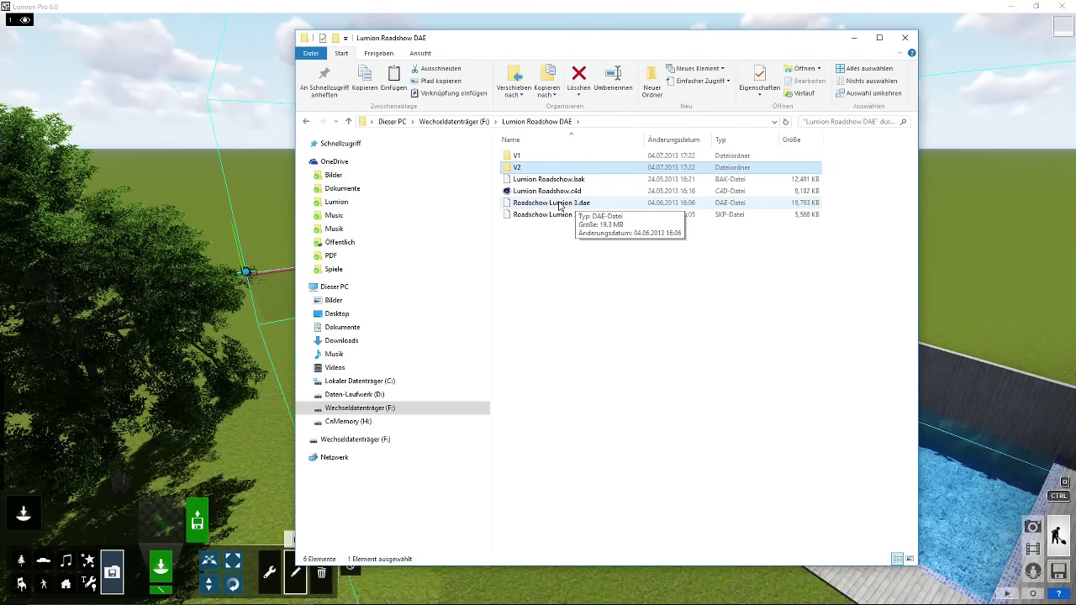
{"action": "right_click", "coordinate": [625, 288]}
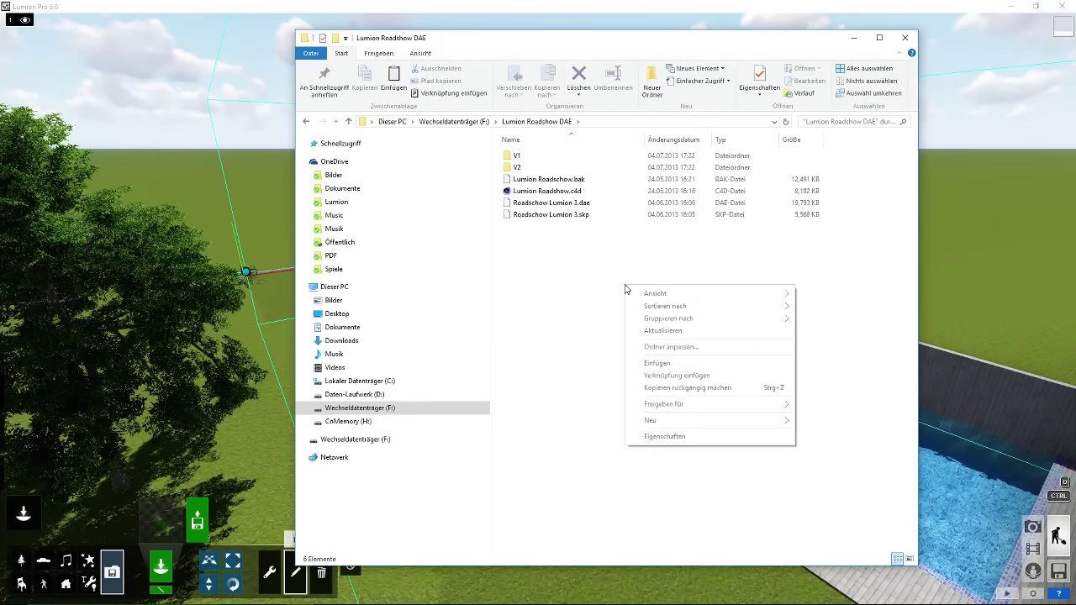
{"action": "left_click", "coordinate": [675, 368]}
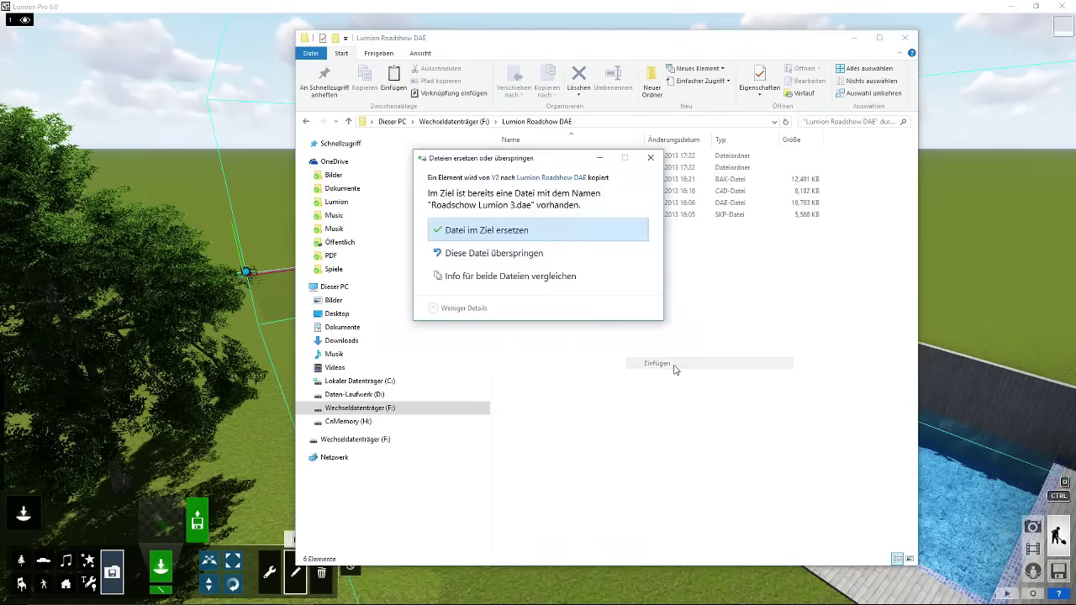
{"action": "left_click", "coordinate": [506, 233]}
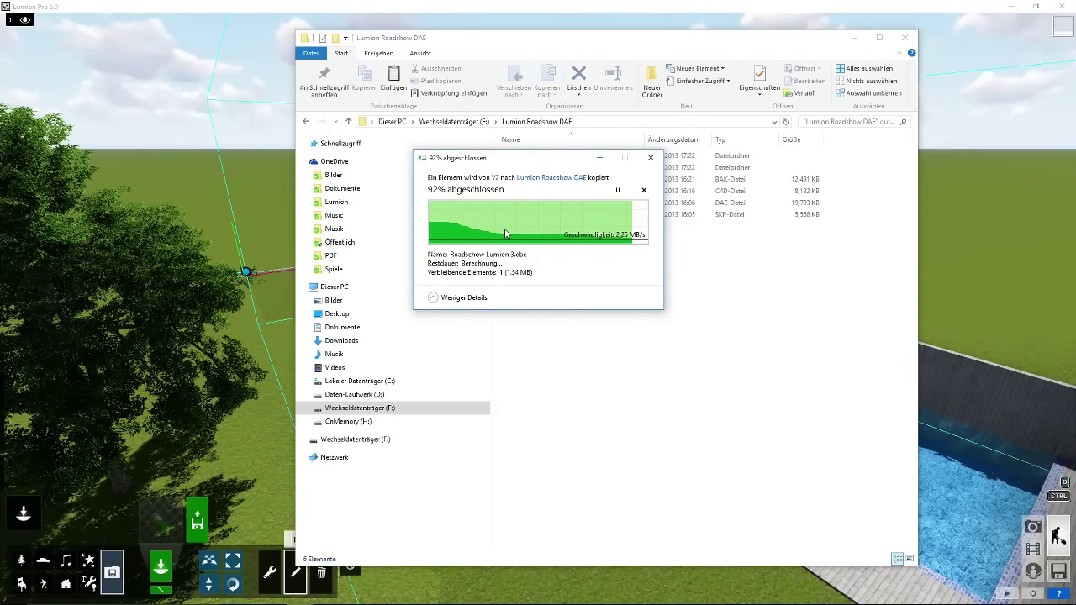
{"action": "left_click", "coordinate": [694, 9]}
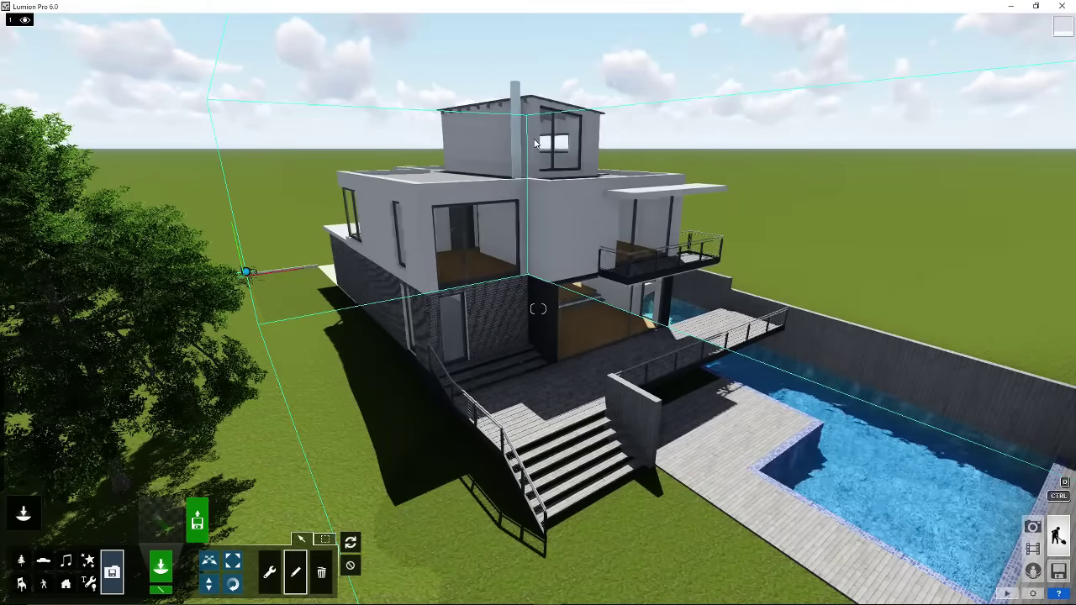
Reload the house with Modell aktualisieren, then clear the selection with gesamte Auswahl aufheben
{"action": "left_click", "coordinate": [351, 545]}
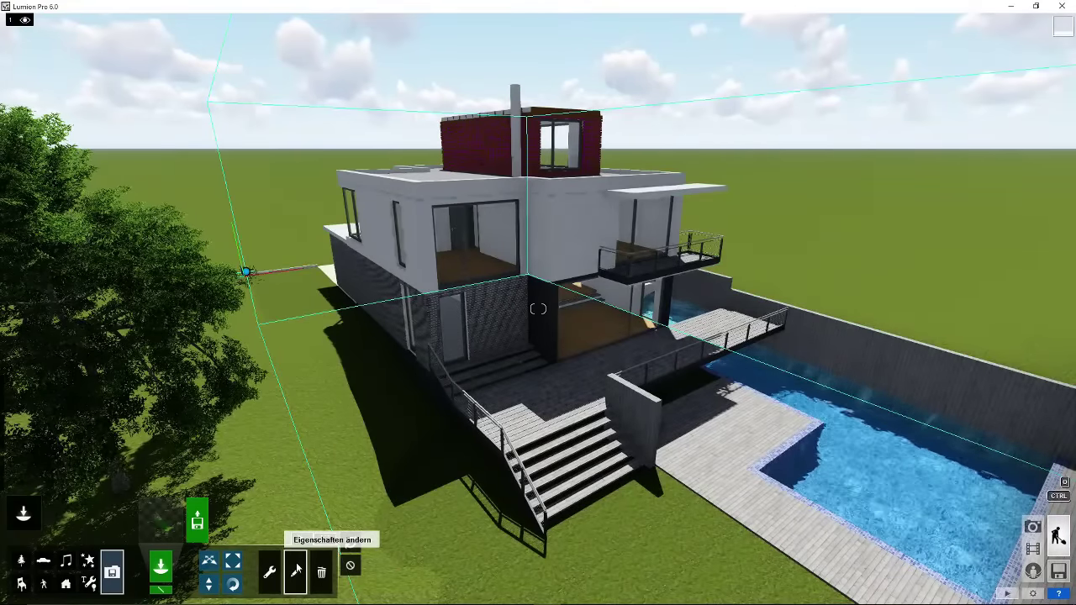
{"action": "left_click", "coordinate": [359, 569]}
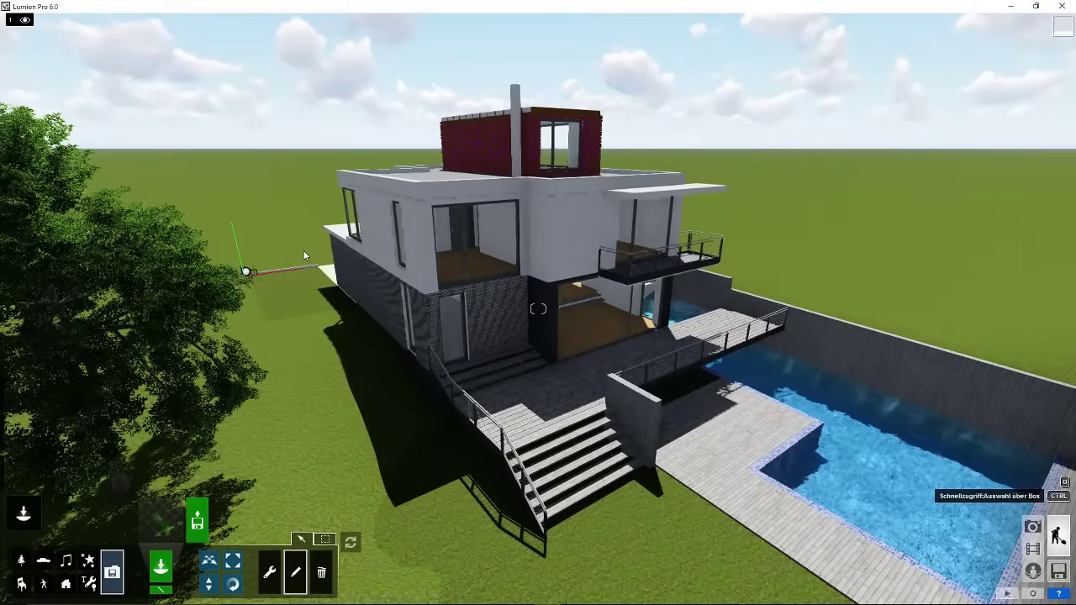
{"action": "mouse_move", "coordinate": [186, 342]}
{"action": "left_mouse_down", "text": "ctrl"}
{"action": "mouse_move", "coordinate": [276, 242]}
{"action": "mouse_move", "coordinate": [241, 292]}
{"action": "mouse_move", "coordinate": [246, 286]}
{"action": "left_mouse_up", "text": "ctrl"}
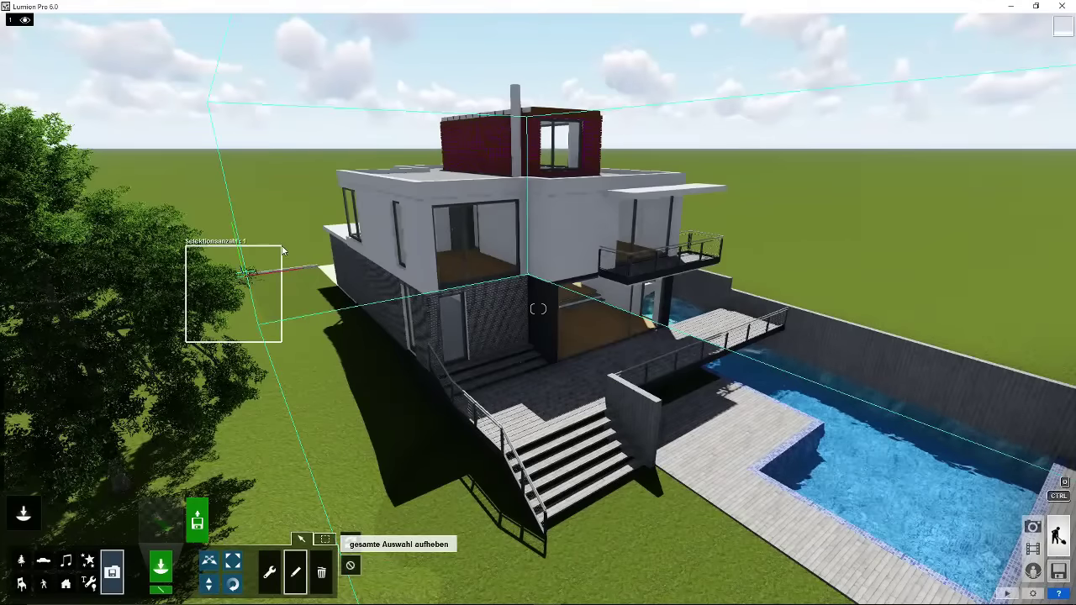
{"action": "left_click_drag", "start_coordinate": [279, 248], "coordinate": [278, 250]}
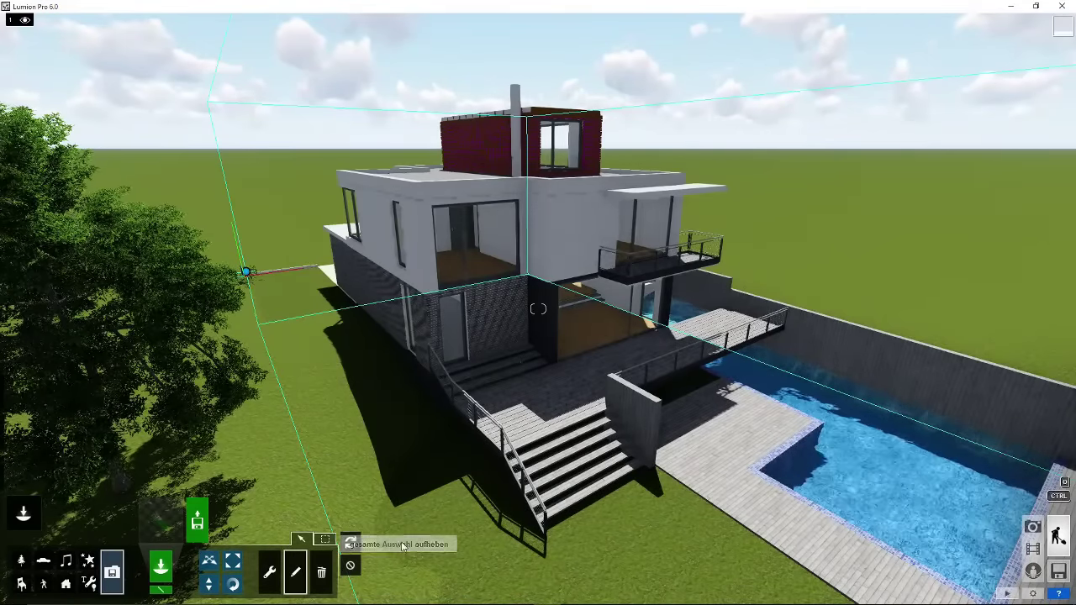
{"action": "left_click", "coordinate": [350, 568]}
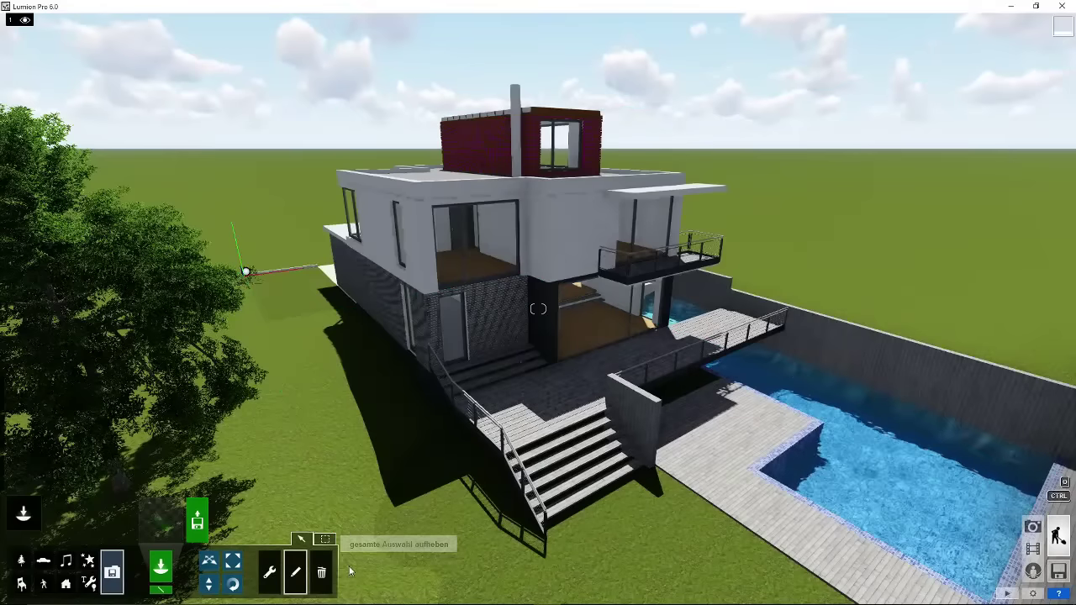